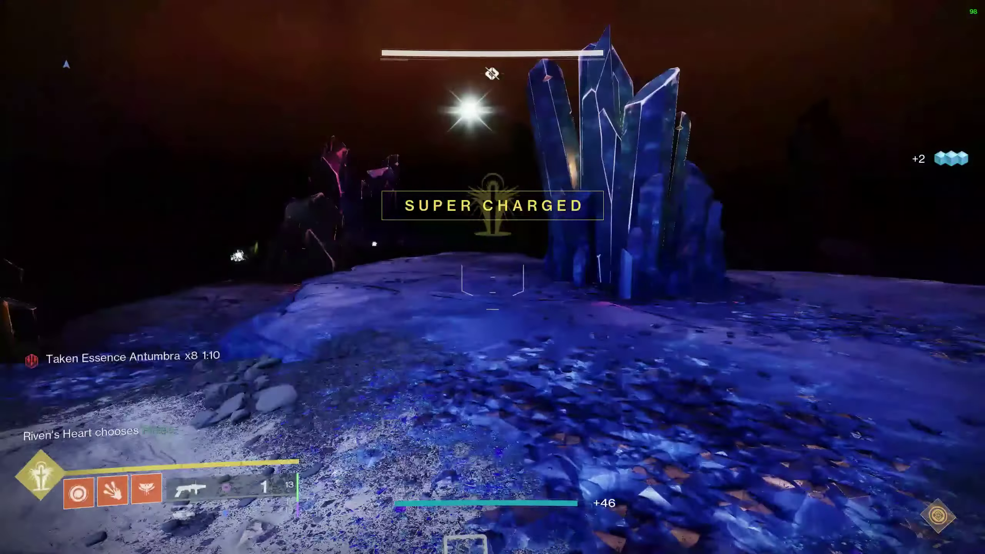
Briefly bring Discord to the front, then return to the raid
key("alt+Tab")
key("Tab")
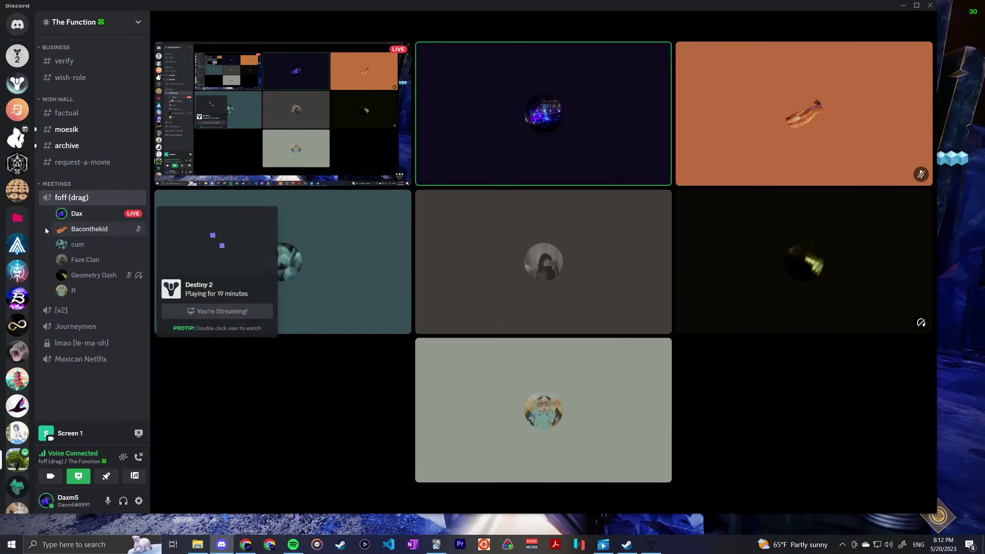
key("alt+Tab")
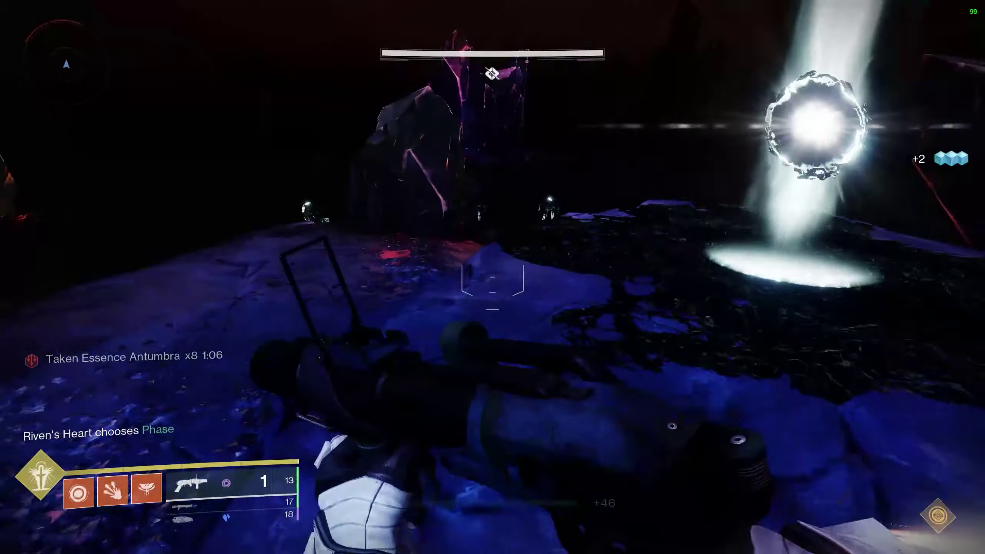
Swap weapons, throw a solar ability at the Taken, then view the friend's Discord stream
key("2")
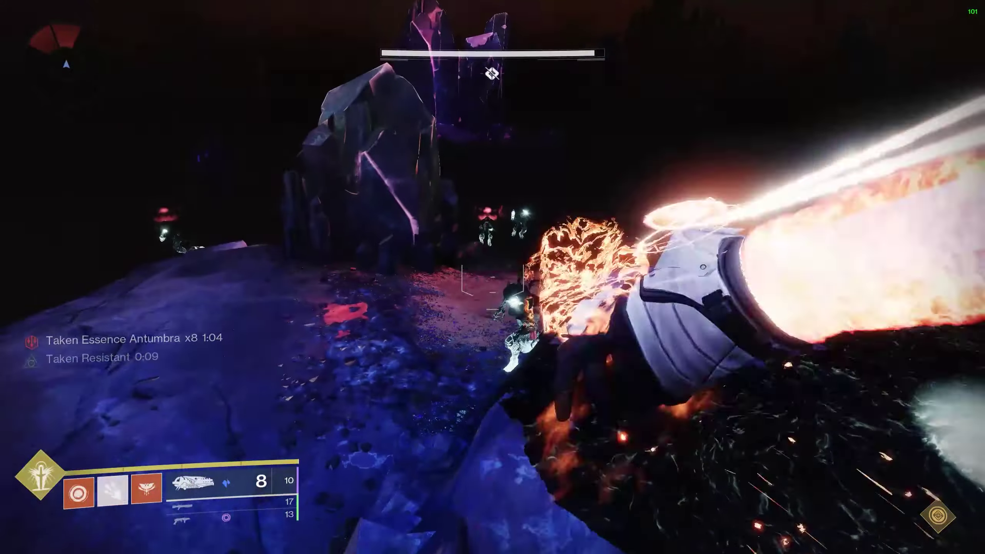
key("c")
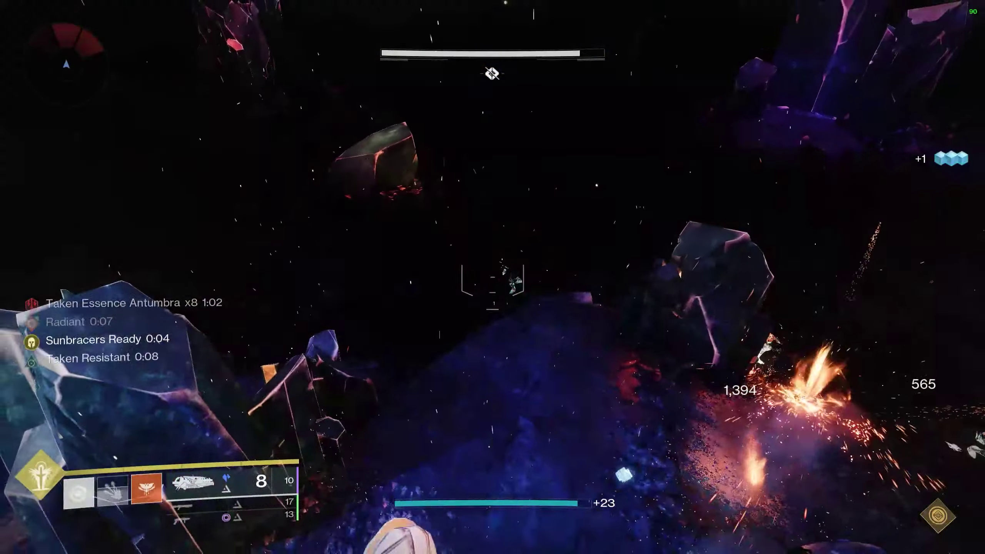
key("alt+Tab")
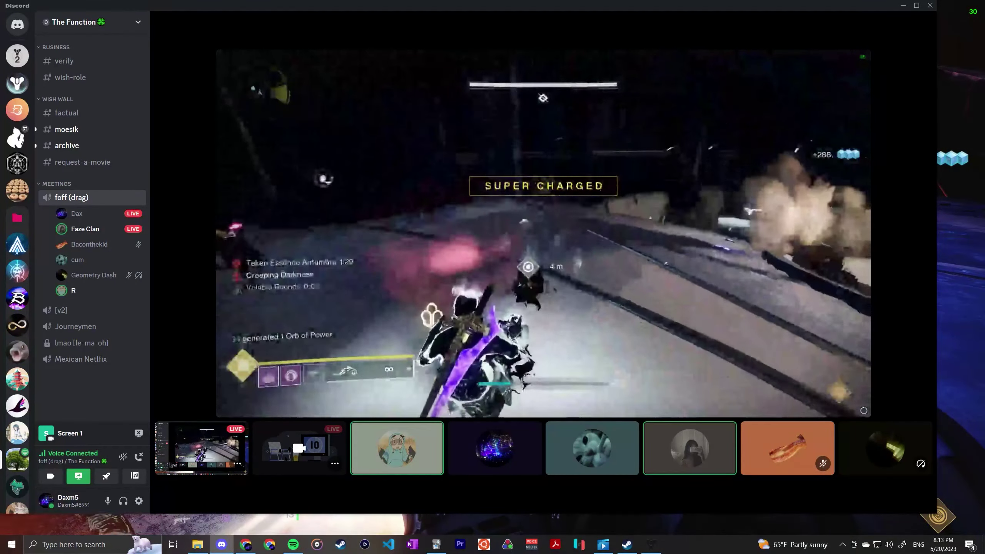
key("alt+Tab")
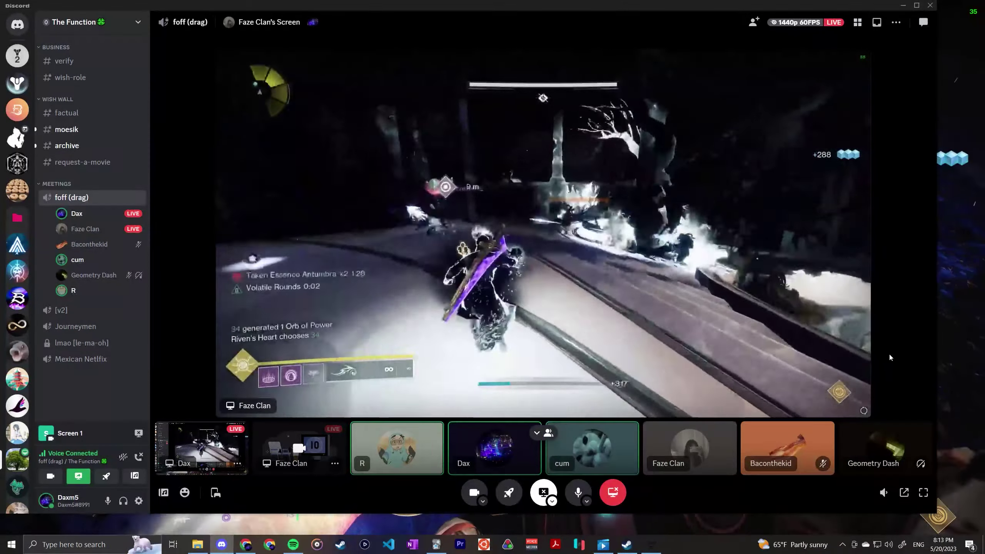
key("alt+Tab")
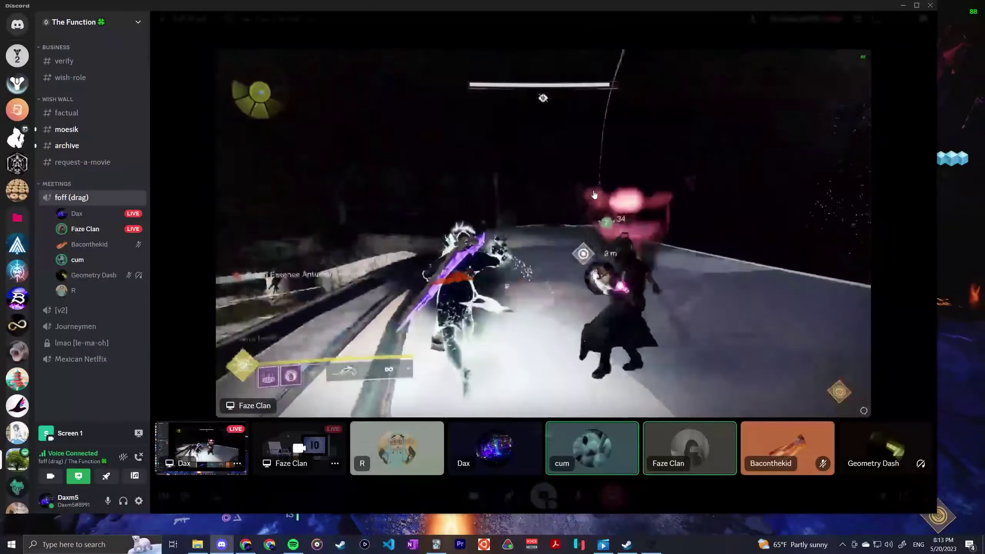